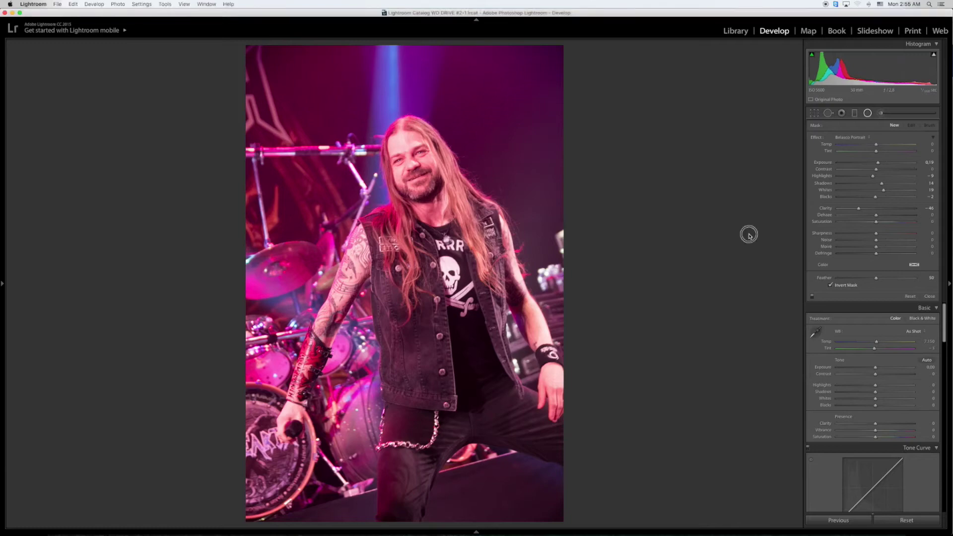
Close the radial filter and change the Camera Calibration profile from Adobe Standard to Camera Neutral
{"action": "key", "text": "shift+m"}
{"action": "scroll", "coordinate": [869, 261], "scroll_direction": "down", "scroll_amount": 5}
{"action": "scroll", "coordinate": [873, 297], "scroll_direction": "down", "scroll_amount": 5}
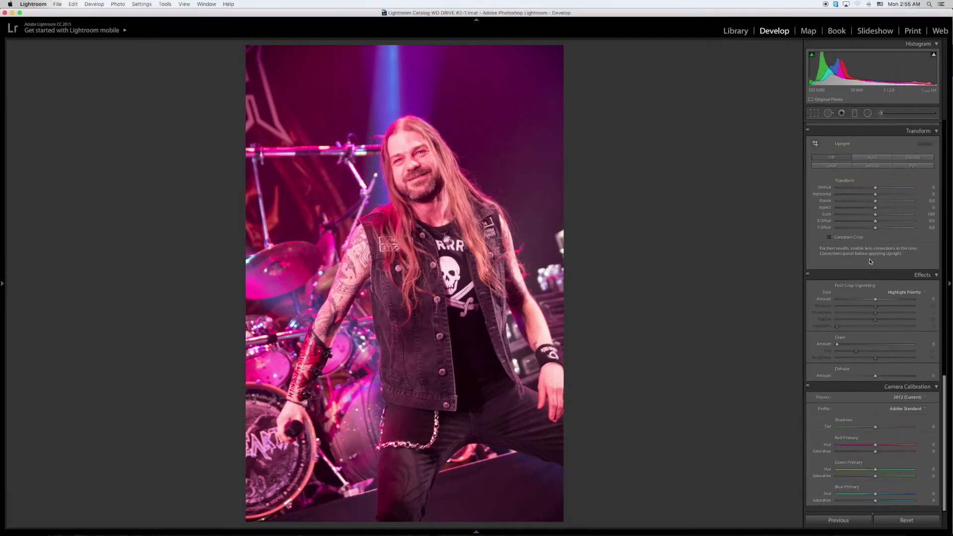
{"action": "scroll", "coordinate": [883, 347], "scroll_direction": "down", "scroll_amount": 3}
{"action": "left_click", "coordinate": [904, 412]}
{"action": "left_click", "coordinate": [879, 431]}
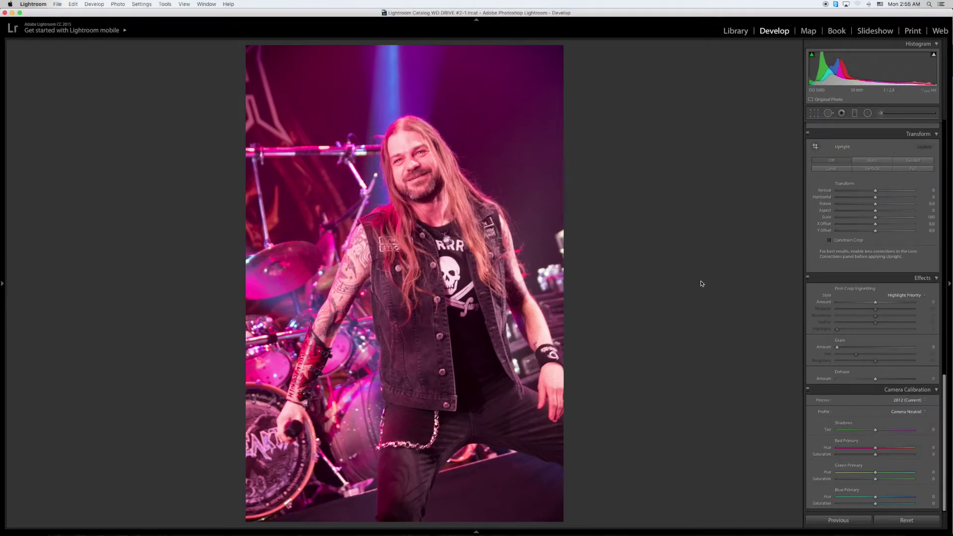
{"action": "scroll", "coordinate": [881, 208], "scroll_direction": "up", "scroll_amount": 5}
{"action": "scroll", "coordinate": [876, 193], "scroll_direction": "up", "scroll_amount": 5}
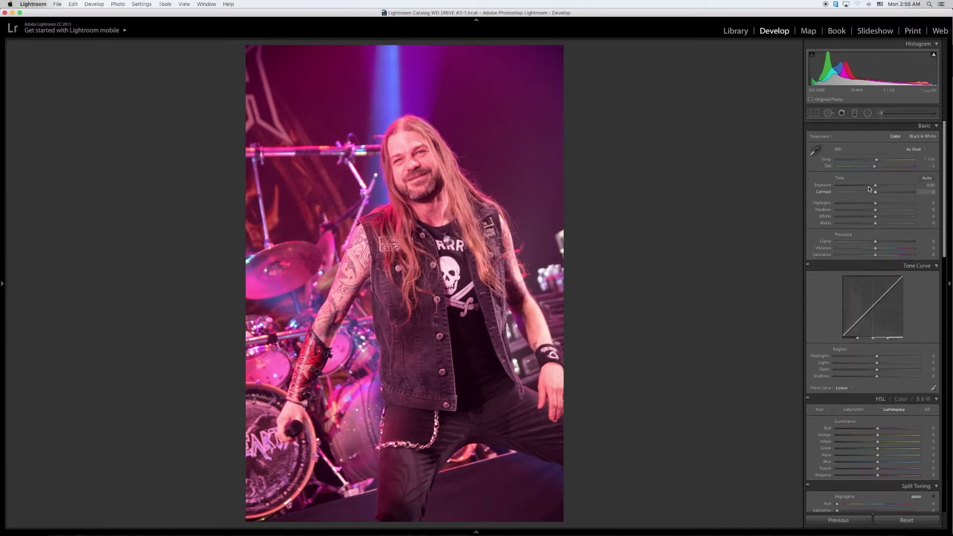
Sample a neutral forehead spot for white balance, settle at Temp 2,810 / Tint −97, and check Before/After
{"action": "left_click", "coordinate": [814, 149]}
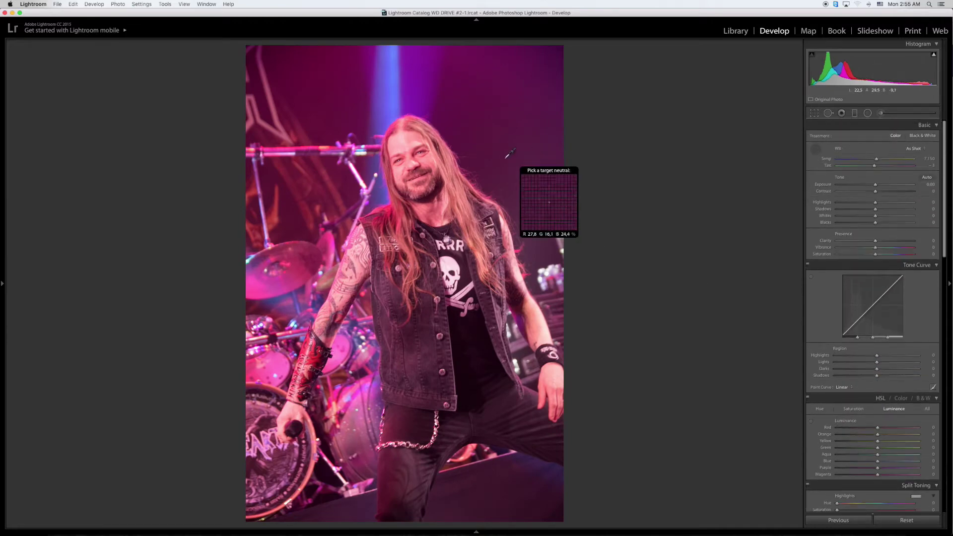
{"action": "left_click", "coordinate": [400, 142]}
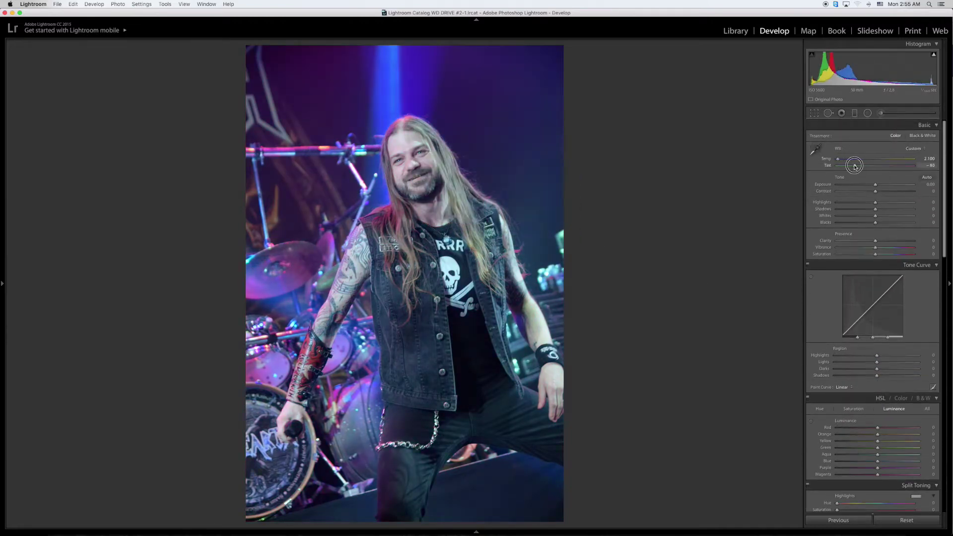
{"action": "left_click_drag", "start_coordinate": [850, 167], "coordinate": [843, 159]}
{"action": "key", "text": "y"}
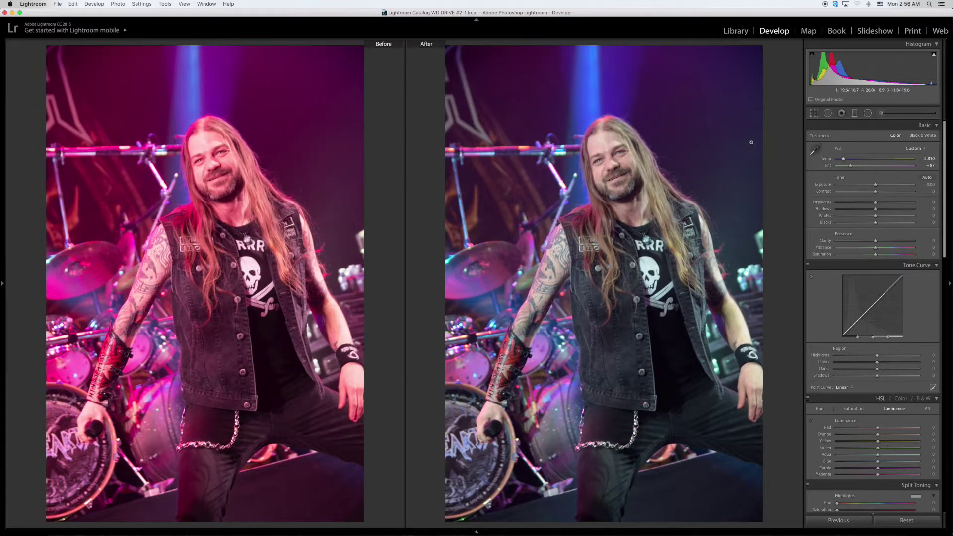
{"action": "key", "text": "y"}
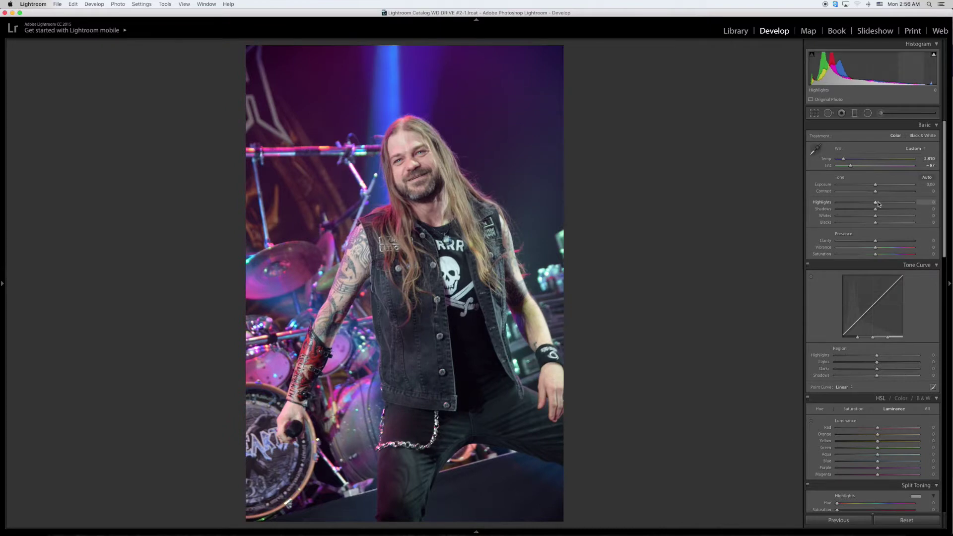
Split-tone the highlights to hue 224, saturation 10 and the shadows to hue 203, saturation 11
{"action": "scroll", "coordinate": [864, 298], "scroll_direction": "down", "scroll_amount": 3}
{"action": "scroll", "coordinate": [843, 357], "scroll_direction": "down", "scroll_amount": 2}
{"action": "left_click_drag", "start_coordinate": [838, 388], "coordinate": [885, 386]}
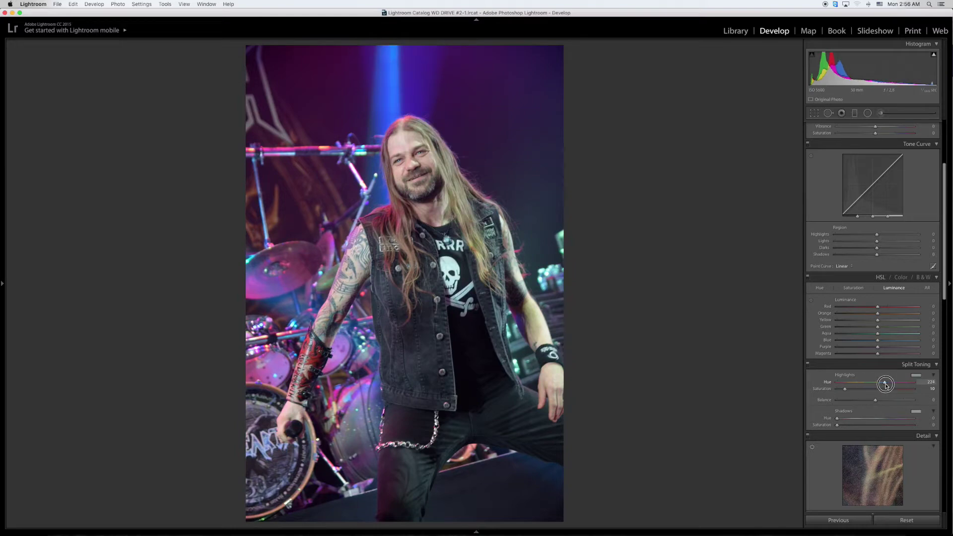
{"action": "mouse_move", "coordinate": [841, 425]}
{"action": "left_mouse_down"}
{"action": "mouse_move", "coordinate": [881, 421]}
{"action": "mouse_move", "coordinate": [857, 401]}
{"action": "mouse_move", "coordinate": [901, 402]}
{"action": "mouse_move", "coordinate": [877, 404]}
{"action": "left_mouse_up"}
{"action": "scroll", "coordinate": [876, 347], "scroll_direction": "up", "scroll_amount": 5}
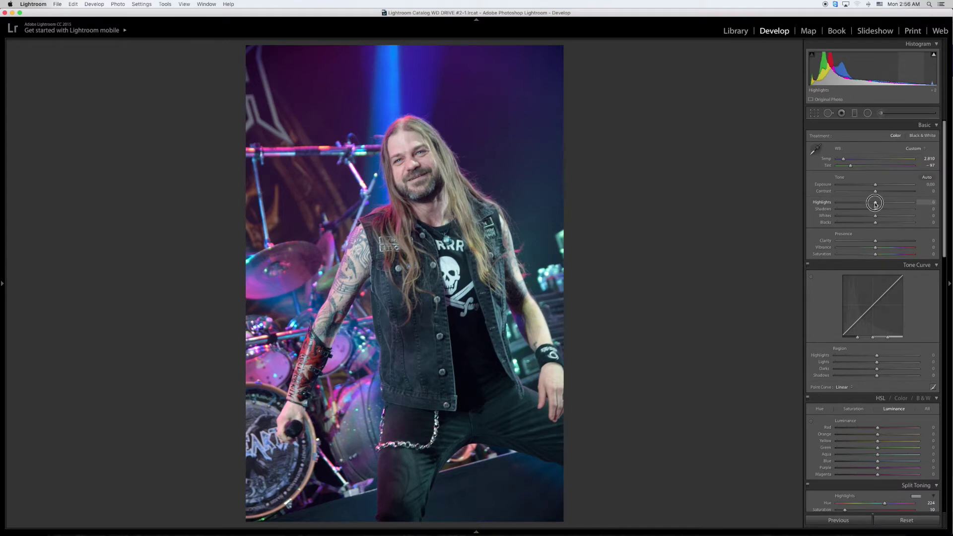
Set Highlights −48, Shadows +36, Exposure −0.30, Whites +17 and Temp 3,252 in the Basic panel
{"action": "mouse_move", "coordinate": [874, 203]}
{"action": "left_mouse_down"}
{"action": "mouse_move", "coordinate": [857, 204]}
{"action": "mouse_move", "coordinate": [881, 193]}
{"action": "mouse_move", "coordinate": [873, 187]}
{"action": "left_mouse_up"}
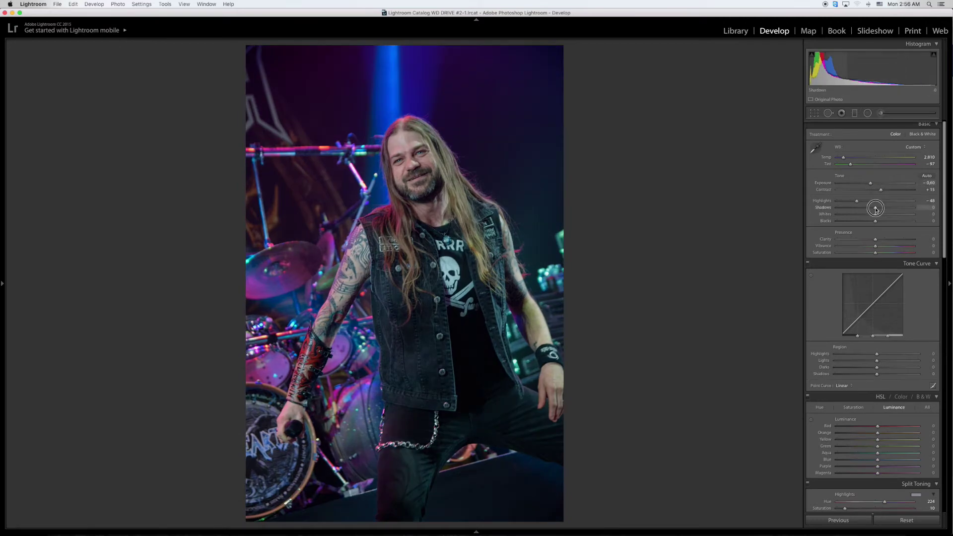
{"action": "left_click_drag", "start_coordinate": [875, 207], "coordinate": [889, 207]}
{"action": "left_click", "coordinate": [873, 183]}
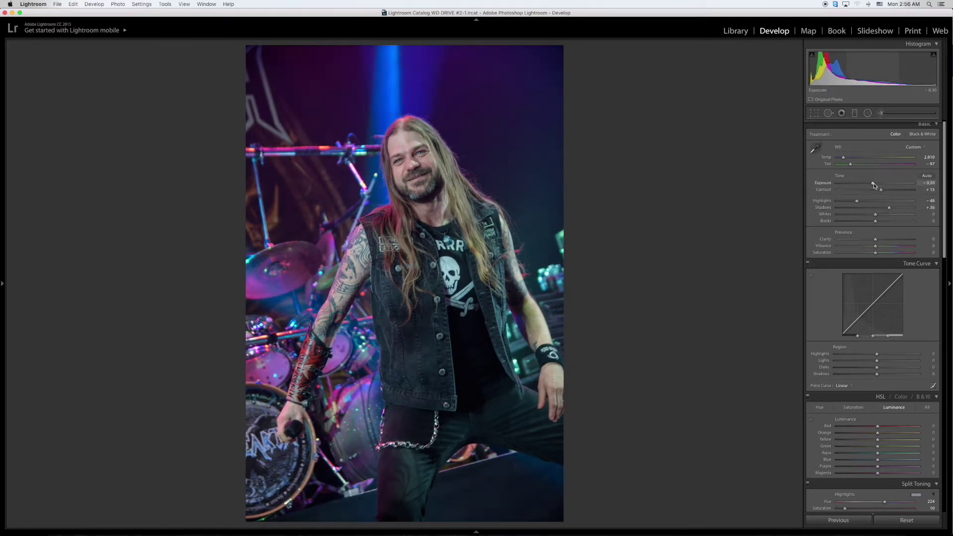
{"action": "mouse_move", "coordinate": [875, 214]}
{"action": "left_mouse_down"}
{"action": "mouse_move", "coordinate": [883, 241]}
{"action": "mouse_move", "coordinate": [867, 252]}
{"action": "mouse_move", "coordinate": [882, 246]}
{"action": "left_mouse_up"}
{"action": "left_click_drag", "start_coordinate": [842, 157], "coordinate": [847, 165]}
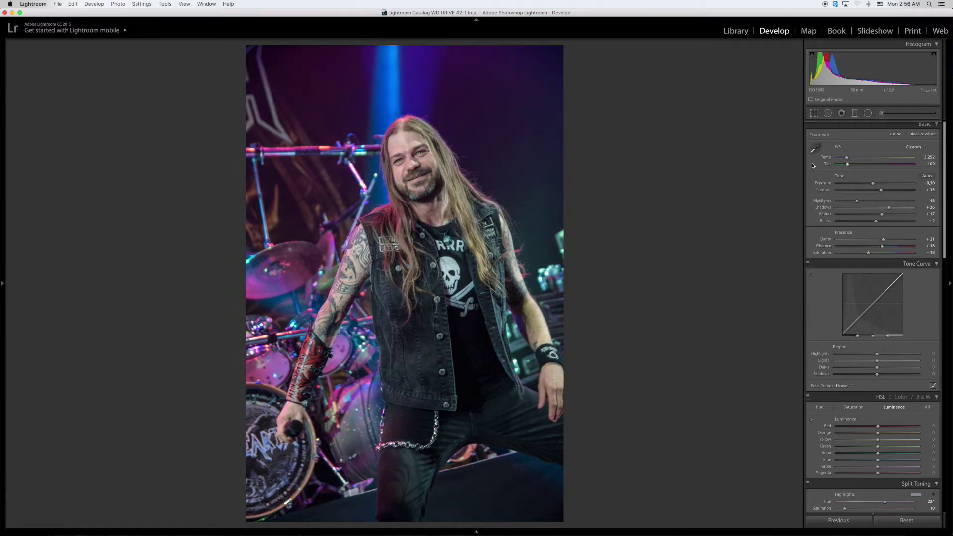
Lower the saturation and luminance of the purple and magenta tones in HSL
{"action": "key", "text": "y"}
{"action": "key", "text": "y"}
{"action": "scroll", "coordinate": [868, 273], "scroll_direction": "down", "scroll_amount": 3}
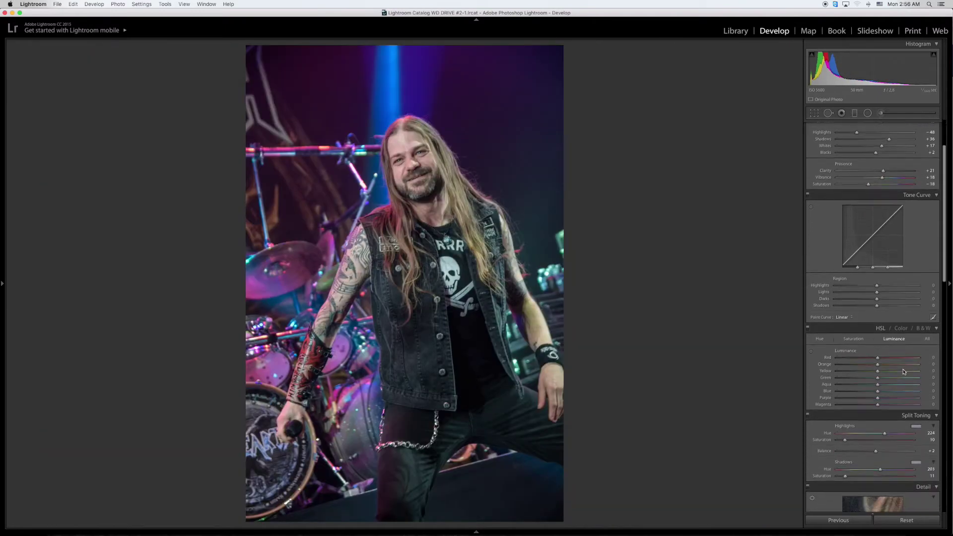
{"action": "left_click", "coordinate": [863, 340]}
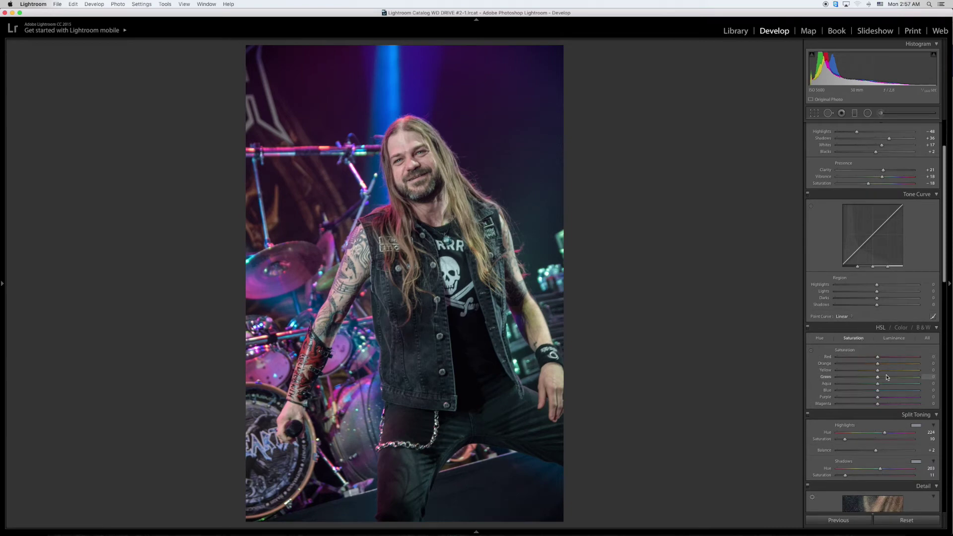
{"action": "left_click_drag", "start_coordinate": [877, 397], "coordinate": [867, 404]}
{"action": "left_click", "coordinate": [894, 338]}
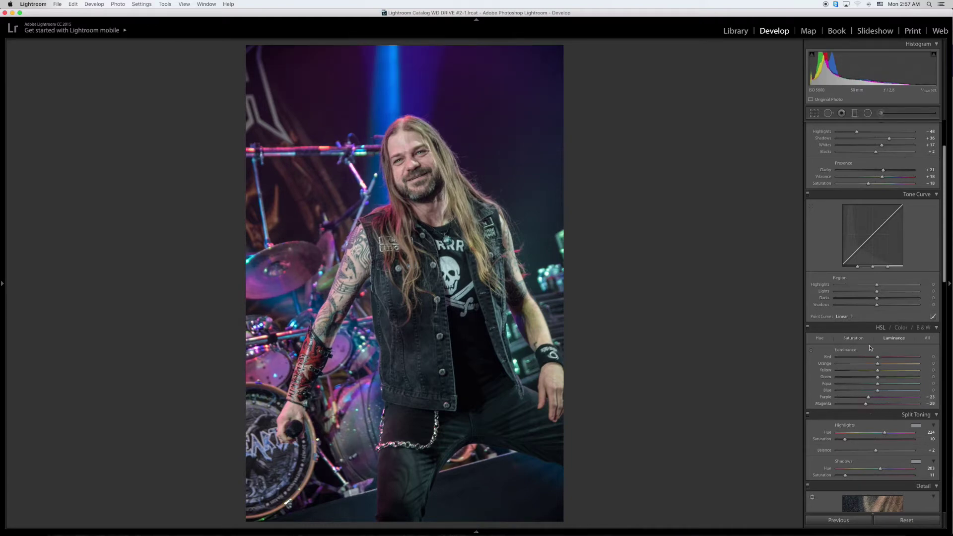
Boost yellow saturation, bring red saturation near neutral, and raise orange luminance to lighten the face
{"action": "left_click", "coordinate": [853, 338]}
{"action": "left_click_drag", "start_coordinate": [877, 370], "coordinate": [892, 372]}
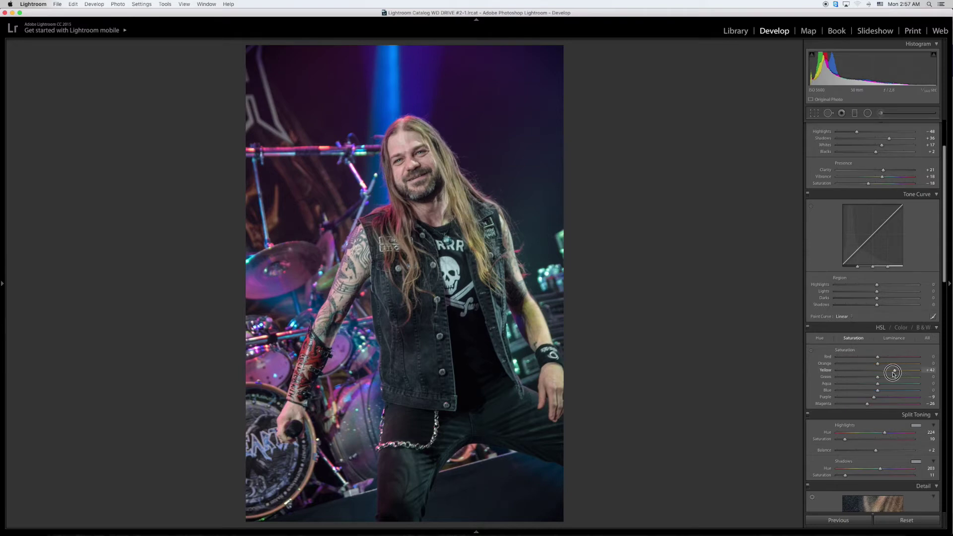
{"action": "left_click", "coordinate": [893, 338]}
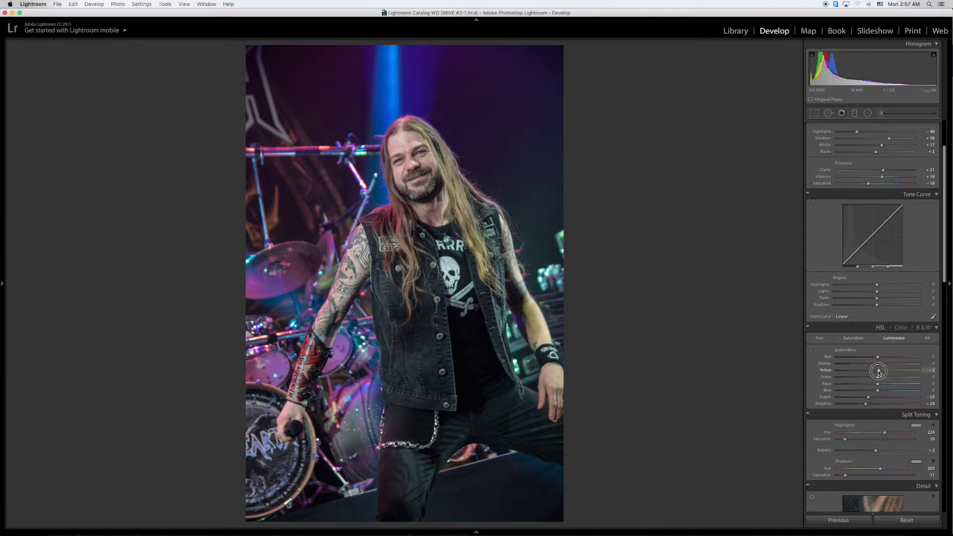
{"action": "left_click", "coordinate": [856, 340]}
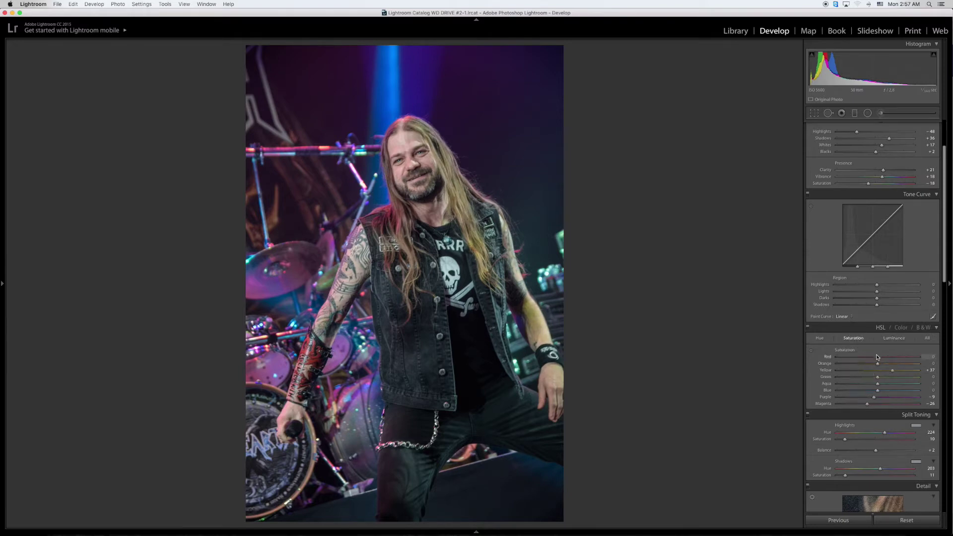
{"action": "left_click_drag", "start_coordinate": [868, 357], "coordinate": [877, 365]}
{"action": "left_click", "coordinate": [893, 340]}
{"action": "left_click_drag", "start_coordinate": [877, 363], "coordinate": [887, 363]}
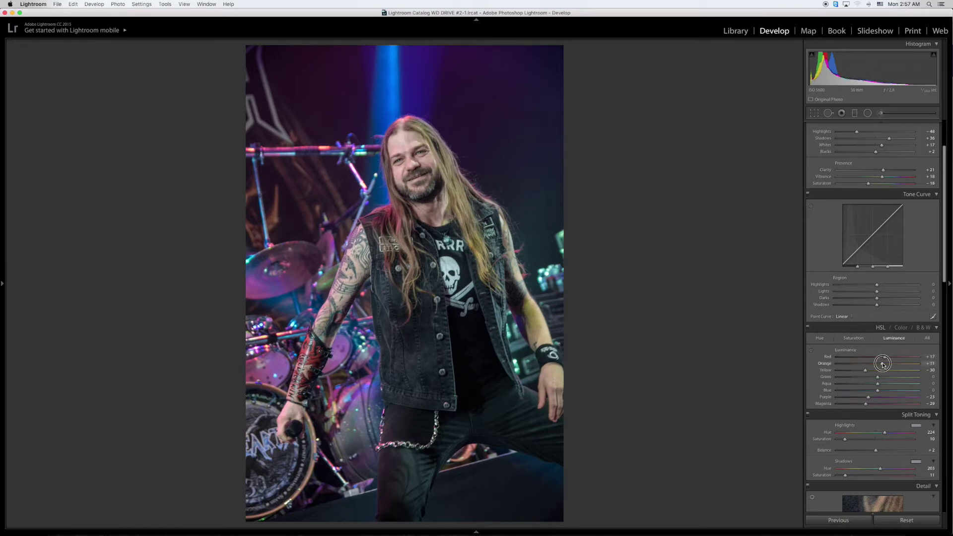
Raise the Tone Curve highlights region to add contrast
{"action": "key", "text": "y"}
{"action": "key", "text": "y"}
{"action": "scroll", "coordinate": [876, 361], "scroll_direction": "up", "scroll_amount": 3}
{"action": "mouse_move", "coordinate": [876, 355]}
{"action": "left_mouse_down"}
{"action": "mouse_move", "coordinate": [888, 355]}
{"action": "mouse_move", "coordinate": [873, 377]}
{"action": "left_mouse_up"}
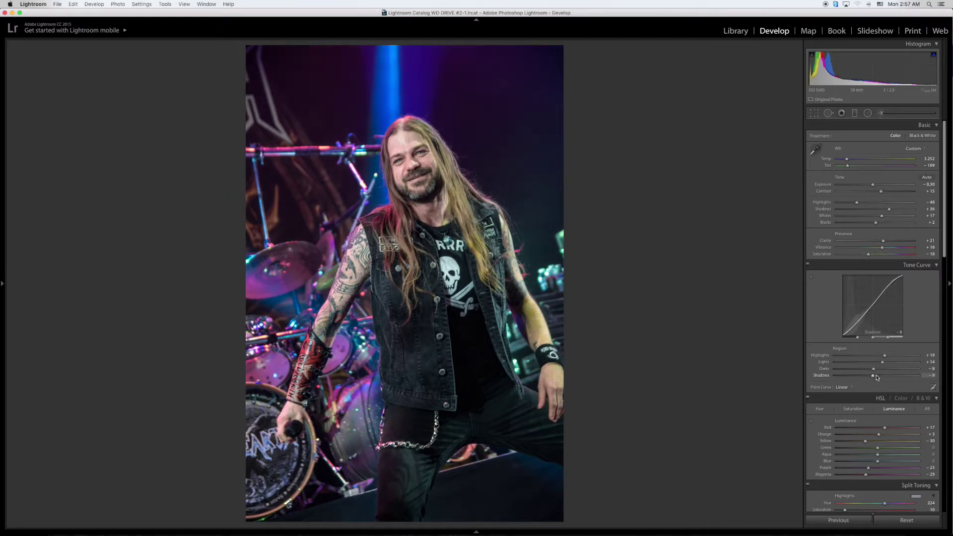
{"action": "scroll", "coordinate": [868, 337], "scroll_direction": "down", "scroll_amount": 15}
{"action": "scroll", "coordinate": [859, 298], "scroll_direction": "up", "scroll_amount": 2}
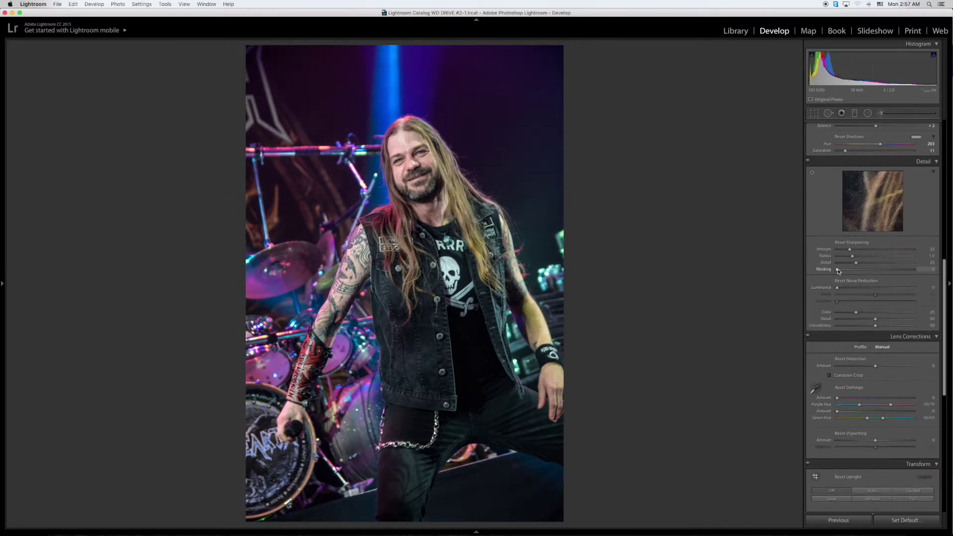
Set Sharpening Masking to 95 and Luminance noise reduction to about 29, previewing the dark background
{"action": "left_click_drag", "start_coordinate": [838, 271], "coordinate": [911, 275]}
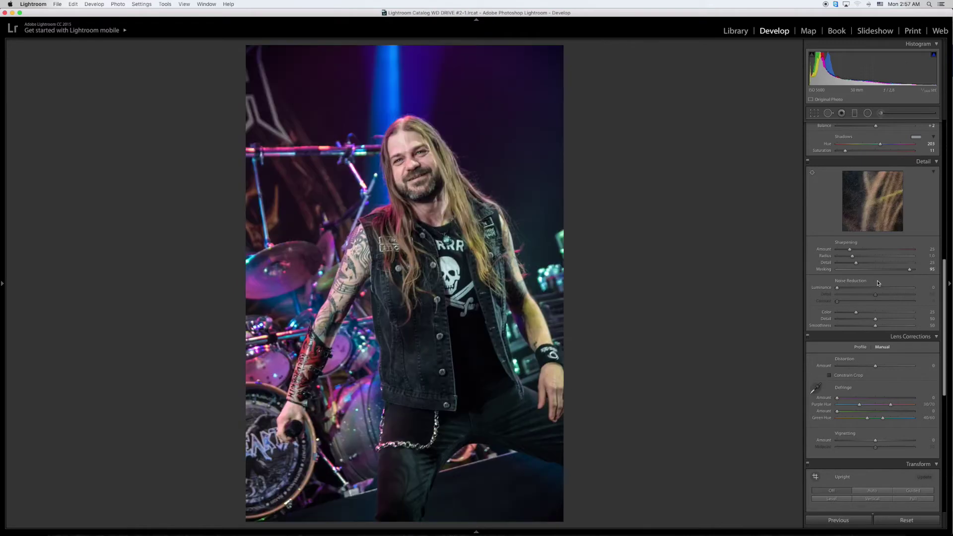
{"action": "left_click", "coordinate": [539, 110]}
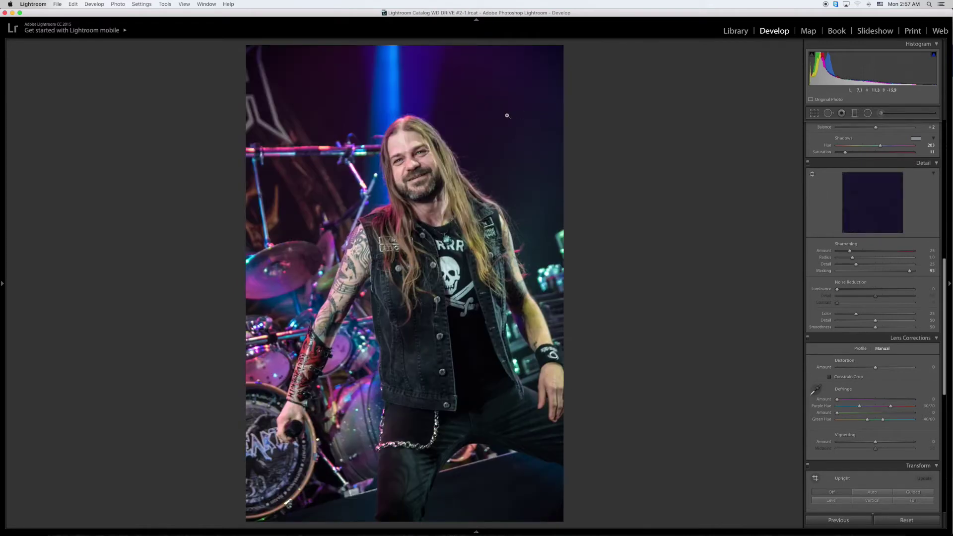
{"action": "left_click", "coordinate": [812, 175]}
{"action": "mouse_move", "coordinate": [836, 288]}
{"action": "left_mouse_down"}
{"action": "mouse_move", "coordinate": [860, 289]}
{"action": "mouse_move", "coordinate": [871, 305]}
{"action": "left_mouse_up"}
Check the Before/After view, then raise exposure to −0.10 and boost clarity to +46
{"action": "scroll", "coordinate": [863, 293], "scroll_direction": "down", "scroll_amount": 5}
{"action": "scroll", "coordinate": [868, 297], "scroll_direction": "down", "scroll_amount": 5}
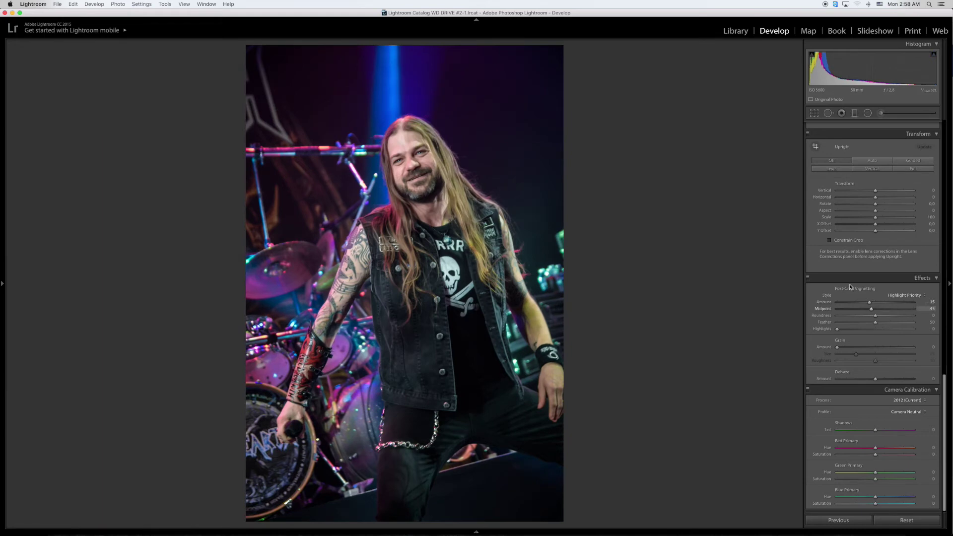
{"action": "scroll", "coordinate": [849, 286], "scroll_direction": "up", "scroll_amount": 10}
{"action": "scroll", "coordinate": [844, 238], "scroll_direction": "up", "scroll_amount": 10}
{"action": "scroll", "coordinate": [873, 186], "scroll_direction": "up", "scroll_amount": 5}
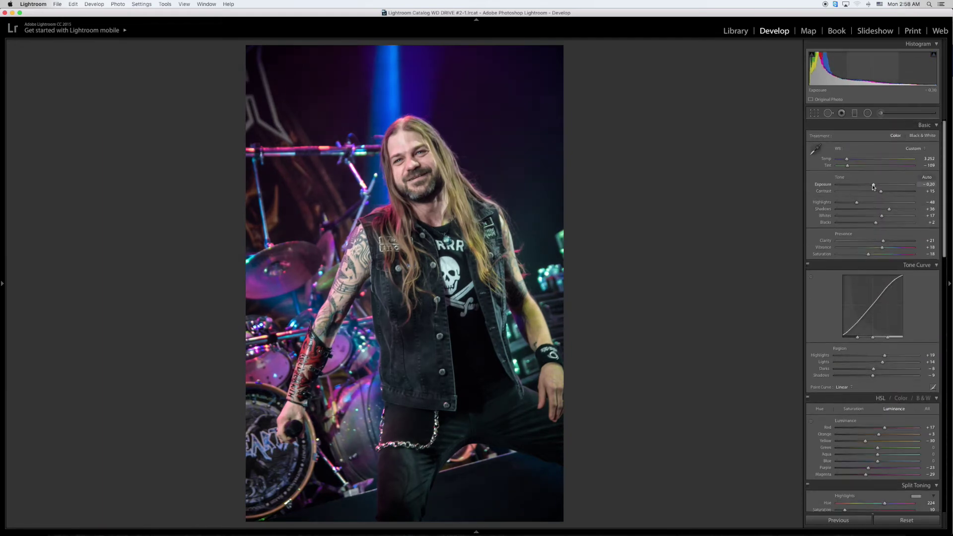
{"action": "key", "text": "y"}
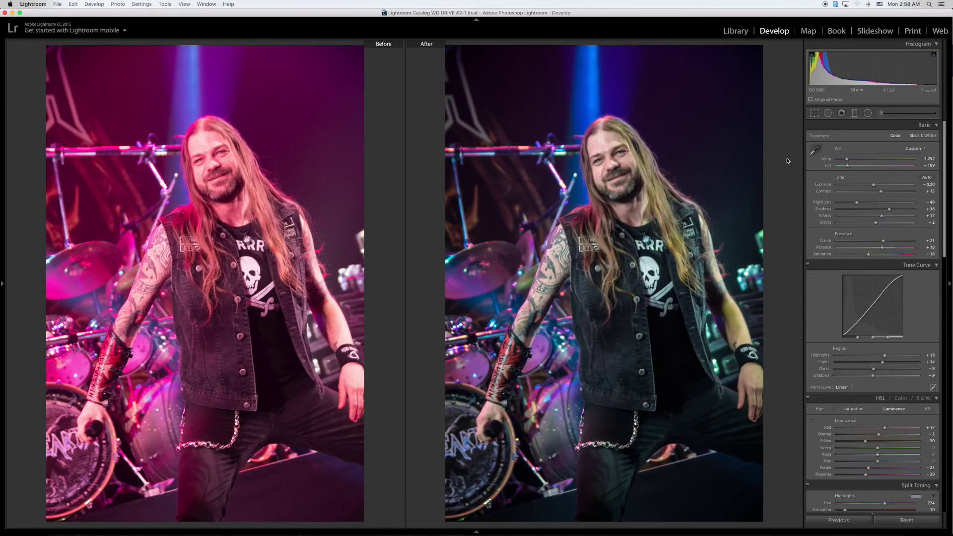
{"action": "key", "text": "y"}
{"action": "mouse_move", "coordinate": [872, 185]}
{"action": "left_mouse_down"}
{"action": "mouse_move", "coordinate": [870, 200]}
{"action": "mouse_move", "coordinate": [849, 202]}
{"action": "mouse_move", "coordinate": [886, 209]}
{"action": "mouse_move", "coordinate": [875, 215]}
{"action": "mouse_move", "coordinate": [892, 241]}
{"action": "left_mouse_up"}
{"action": "mouse_move", "coordinate": [884, 355]}
{"action": "left_mouse_down"}
{"action": "mouse_move", "coordinate": [873, 369]}
{"action": "mouse_move", "coordinate": [882, 377]}
{"action": "mouse_move", "coordinate": [871, 375]}
{"action": "left_mouse_up"}
Draw a radial filter ellipse fitted tightly around the singer's face
{"action": "key", "text": "y"}
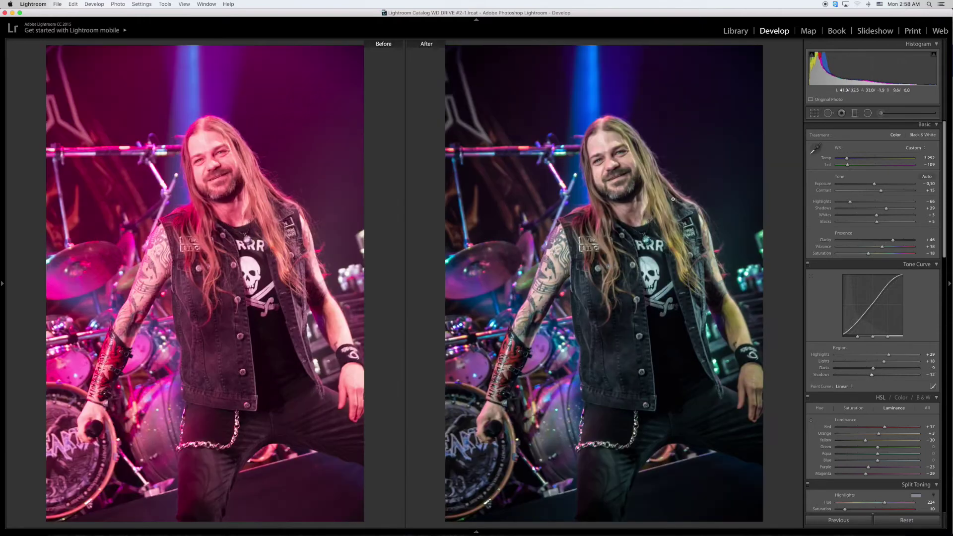
{"action": "key", "text": "y"}
{"action": "left_click", "coordinate": [867, 114]}
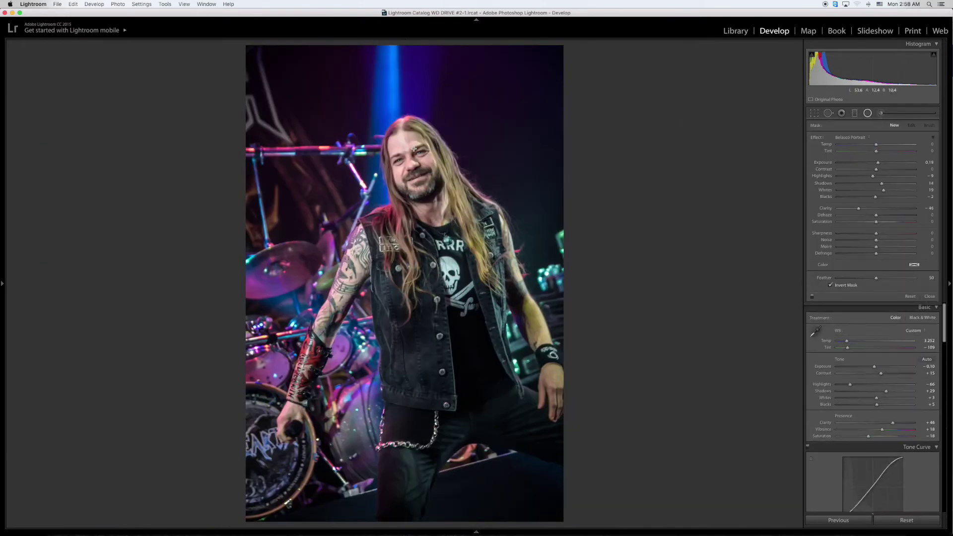
{"action": "left_click_drag", "start_coordinate": [414, 167], "coordinate": [439, 200]}
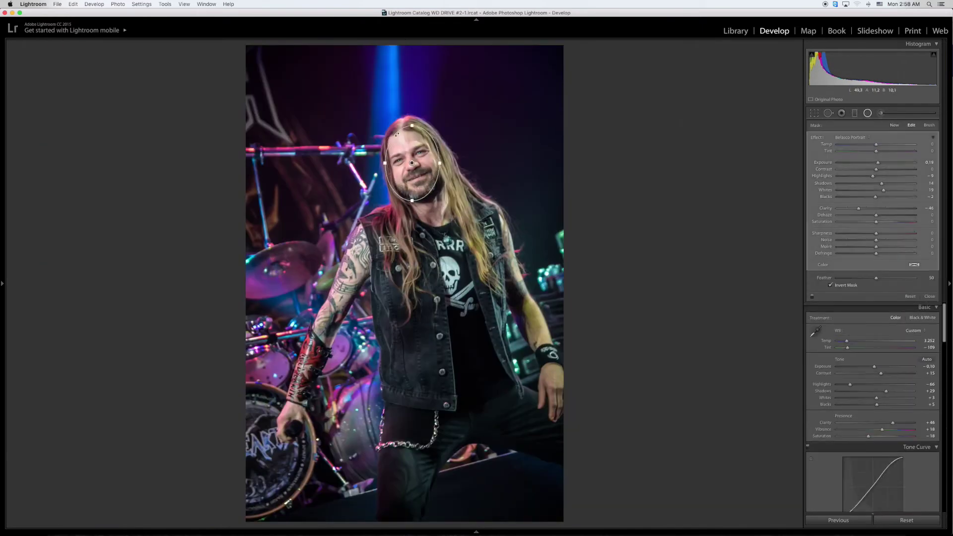
{"action": "left_click_drag", "start_coordinate": [393, 142], "coordinate": [389, 145]}
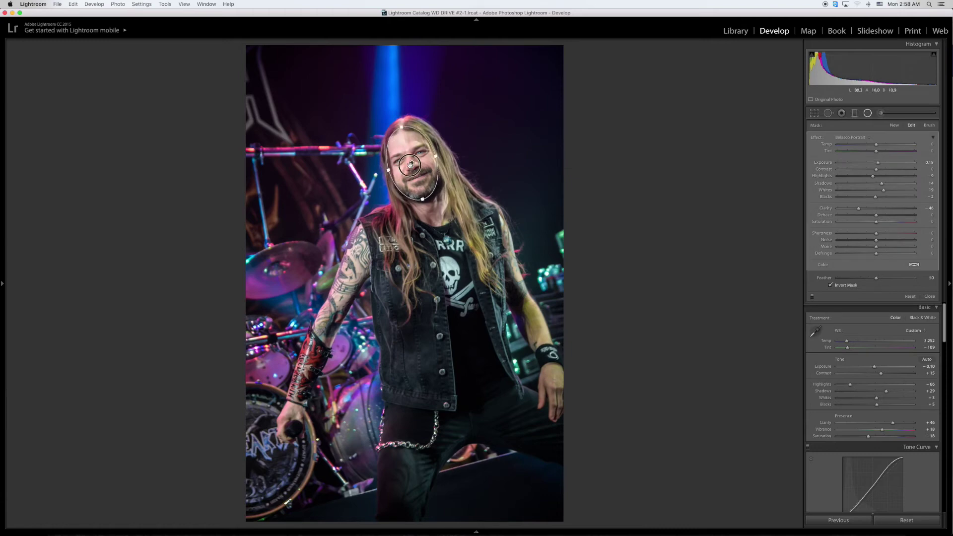
Set the face filter's clarity to −10 and saturation to −12, and nudge its position
{"action": "mouse_move", "coordinate": [858, 208]}
{"action": "left_mouse_down"}
{"action": "mouse_move", "coordinate": [871, 210]}
{"action": "mouse_move", "coordinate": [871, 222]}
{"action": "left_mouse_up"}
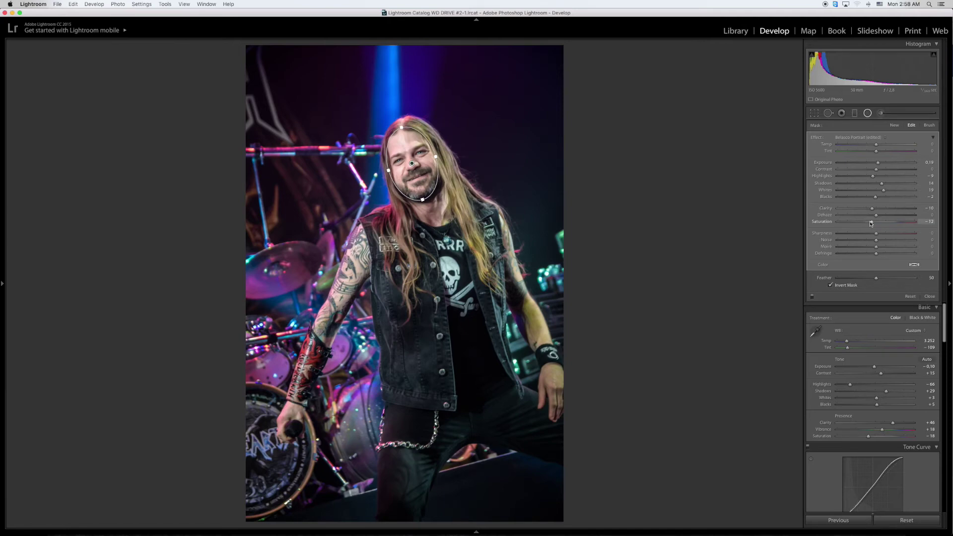
{"action": "left_click_drag", "start_coordinate": [872, 176], "coordinate": [881, 163]}
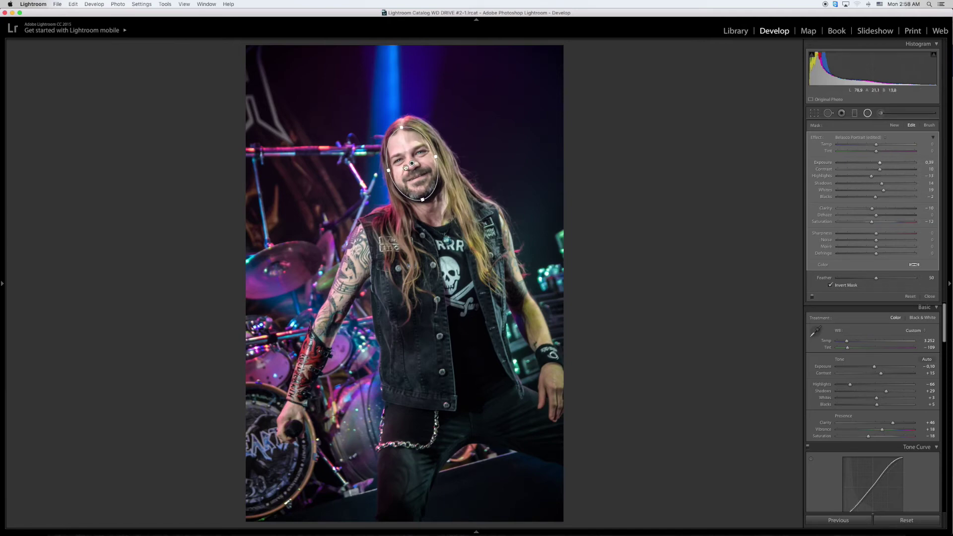
{"action": "left_click_drag", "start_coordinate": [412, 163], "coordinate": [408, 161]}
{"action": "left_click", "coordinate": [811, 296]}
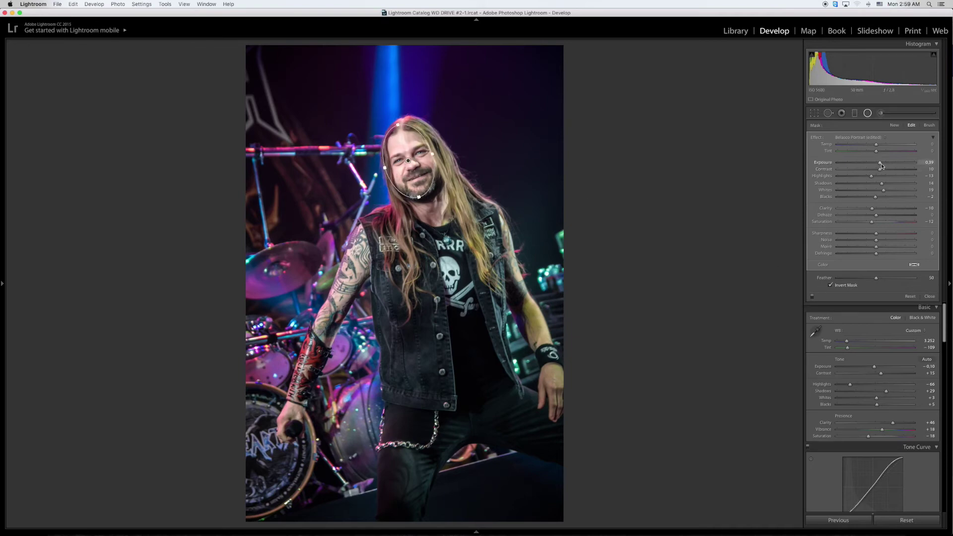
Undo the last two ellipse nudges and close the radial filter
{"action": "key", "text": "super+z"}
{"action": "key", "text": "super+z"}
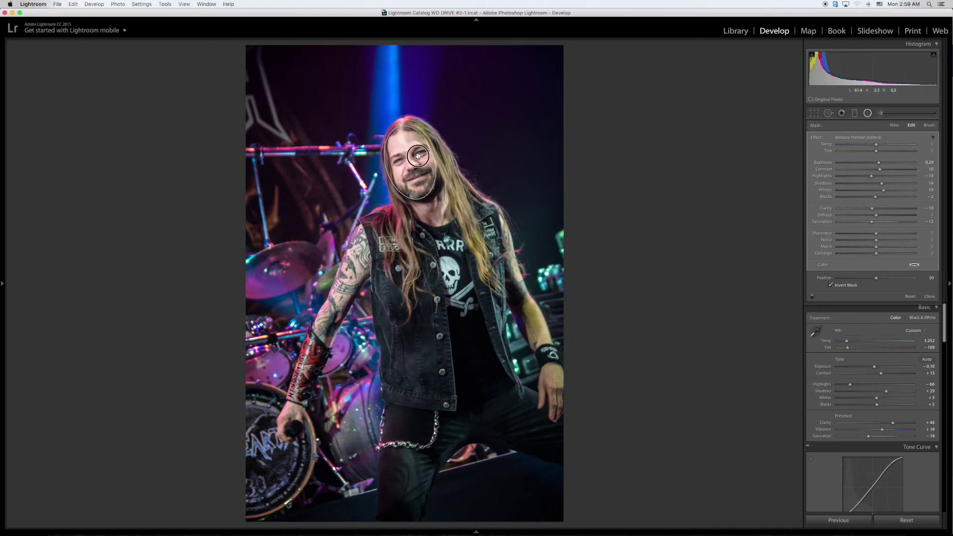
{"action": "key", "text": "super+z"}
{"action": "key", "text": "shift+m"}
{"action": "key", "text": "y"}
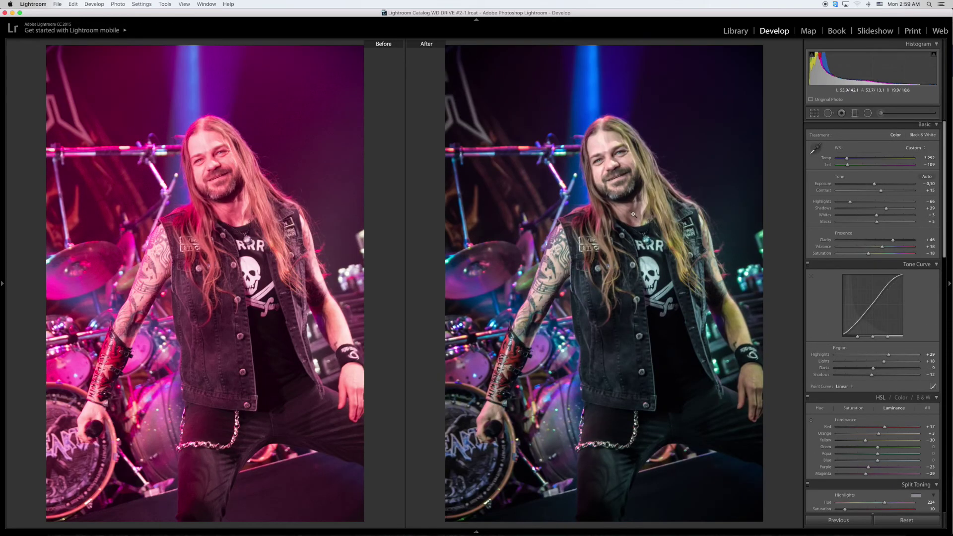
{"action": "key", "text": "y"}
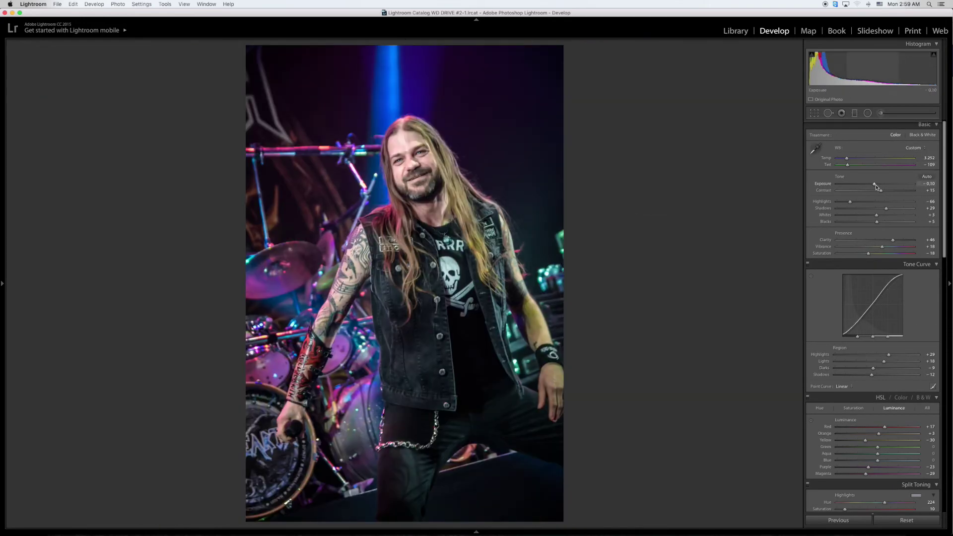
Set overall exposure to −0.20 and saturation to −27, comparing Before/After with panels hidden
{"action": "left_click_drag", "start_coordinate": [875, 184], "coordinate": [850, 160]}
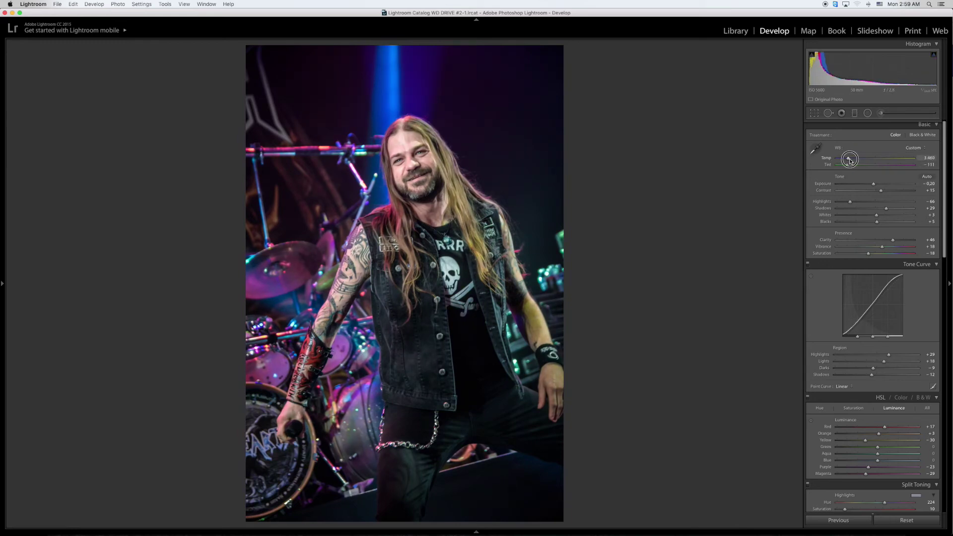
{"action": "left_click_drag", "start_coordinate": [872, 255], "coordinate": [864, 255]}
{"action": "key", "text": "y"}
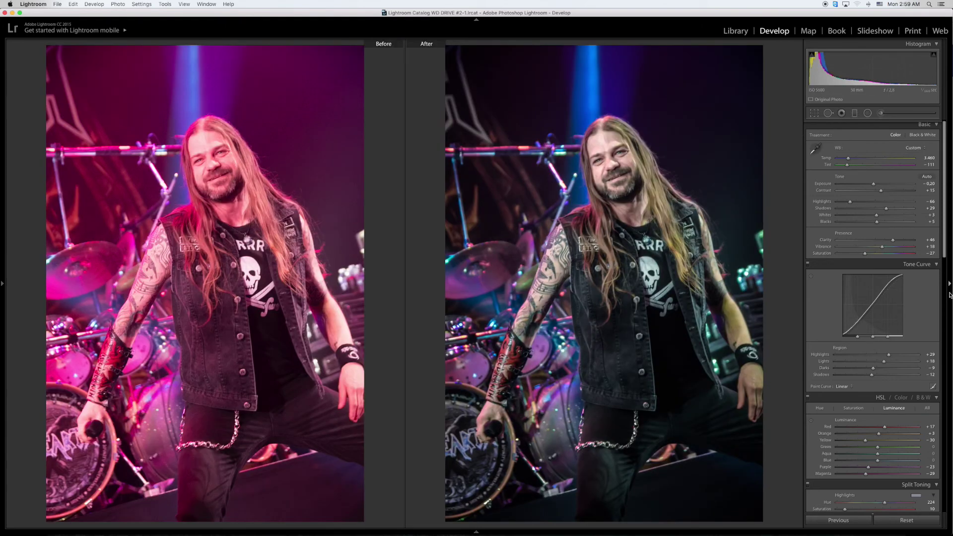
{"action": "left_click", "coordinate": [949, 284]}
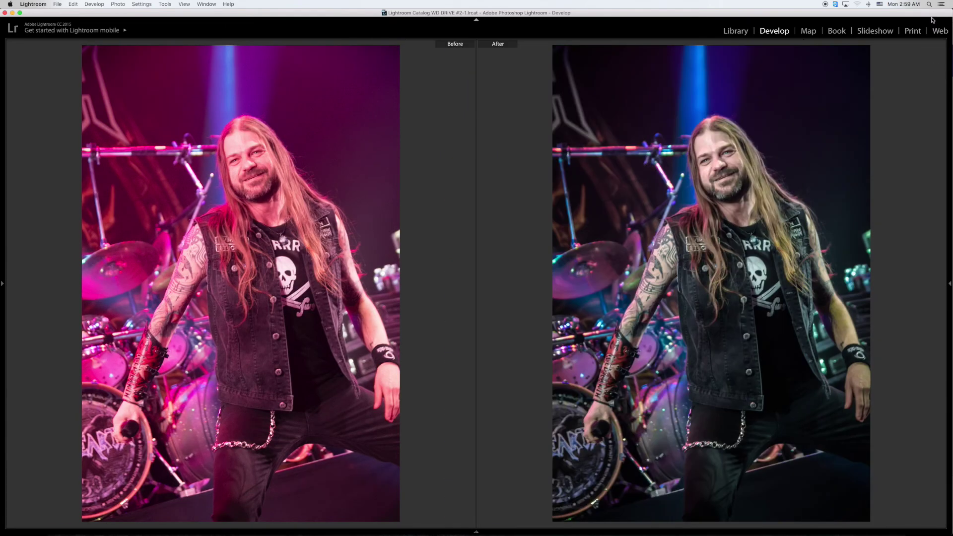
{"action": "key", "text": "y"}
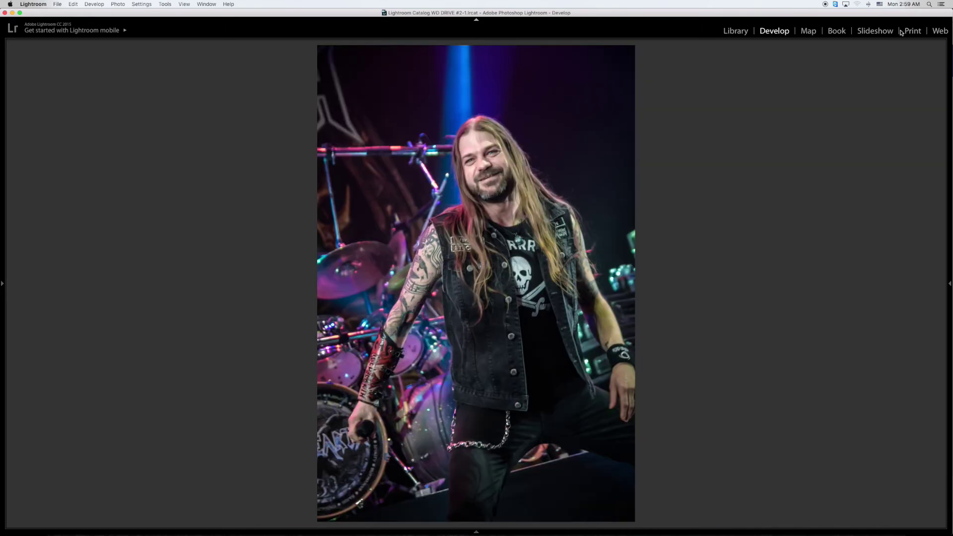
{"action": "left_click", "coordinate": [949, 285]}
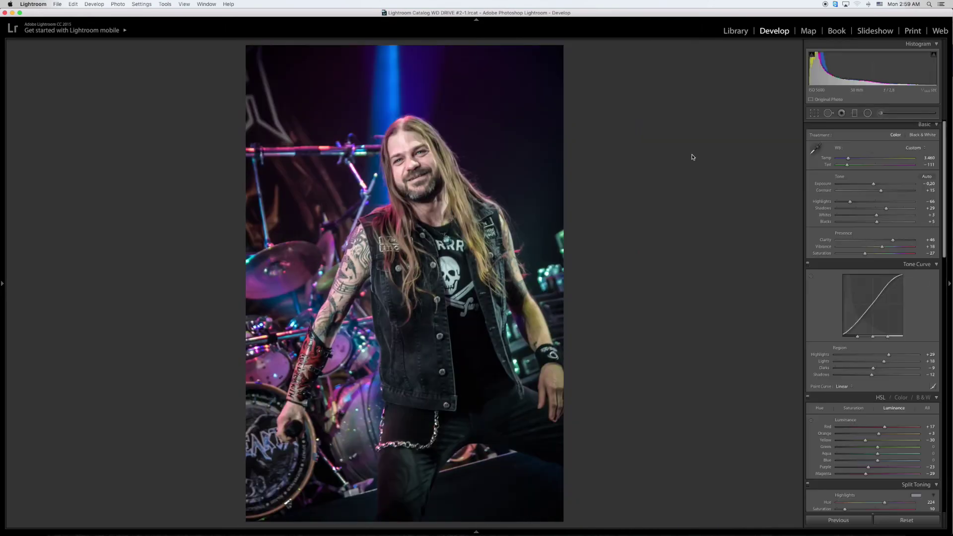
Preview the photo full screen, then set Dehaze to +22
{"action": "key", "text": "f"}
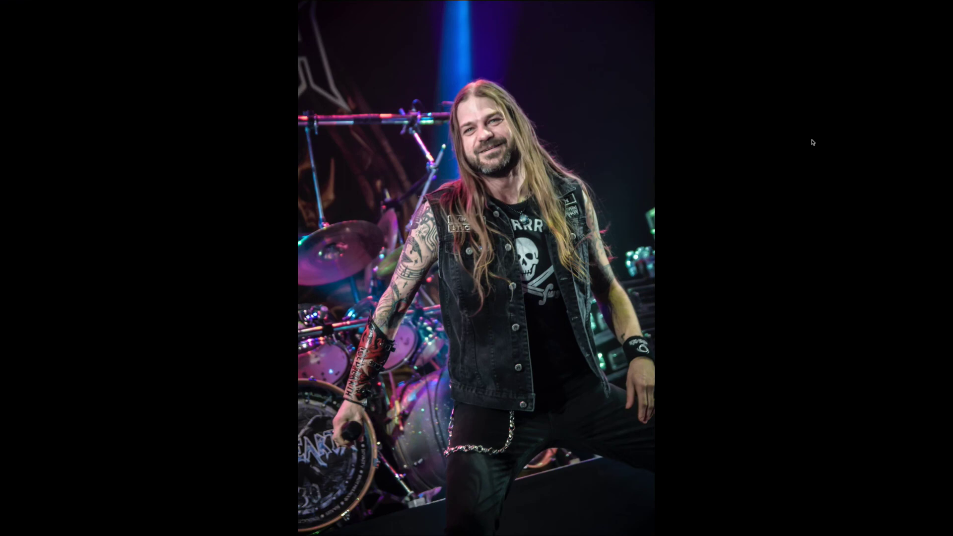
{"action": "key", "text": "f"}
{"action": "scroll", "coordinate": [872, 313], "scroll_direction": "down", "scroll_amount": 5}
{"action": "scroll", "coordinate": [873, 312], "scroll_direction": "down", "scroll_amount": 5}
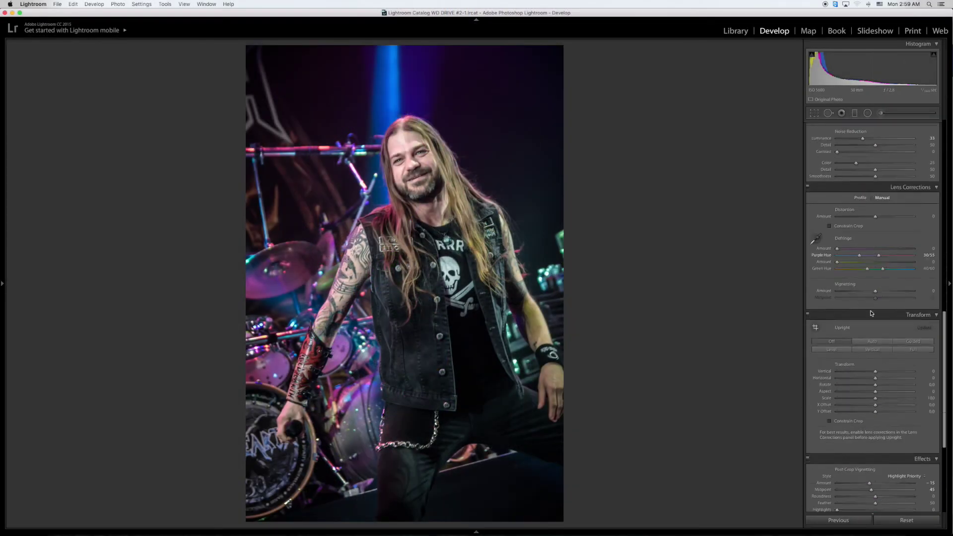
{"action": "scroll", "coordinate": [872, 313], "scroll_direction": "down", "scroll_amount": 5}
{"action": "scroll", "coordinate": [873, 313], "scroll_direction": "up", "scroll_amount": 1}
{"action": "left_click_drag", "start_coordinate": [876, 380], "coordinate": [883, 380]}
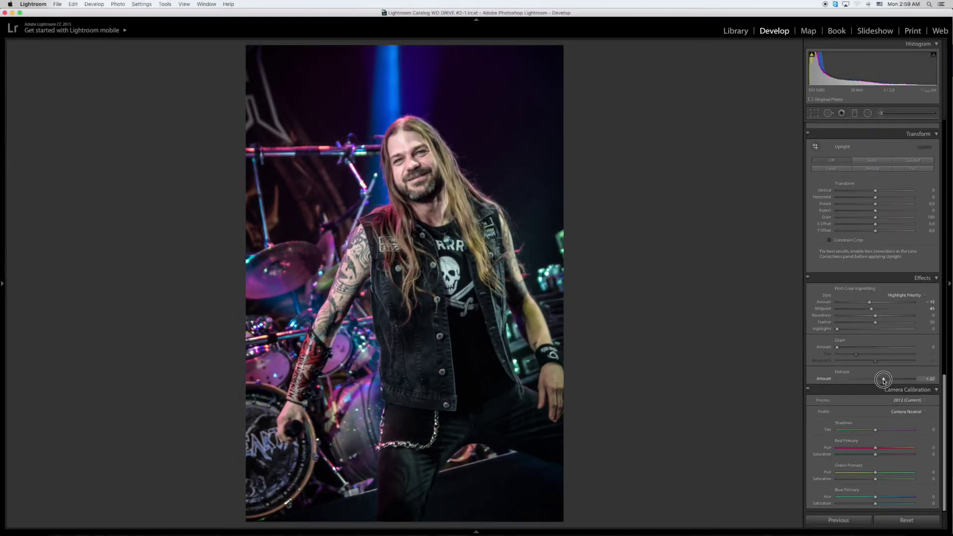
Crop a little off the top of the frame and apply the crop
{"action": "scroll", "coordinate": [882, 380], "scroll_direction": "up", "scroll_amount": 3}
{"action": "scroll", "coordinate": [883, 380], "scroll_direction": "up", "scroll_amount": 5}
{"action": "scroll", "coordinate": [883, 380], "scroll_direction": "up", "scroll_amount": 5}
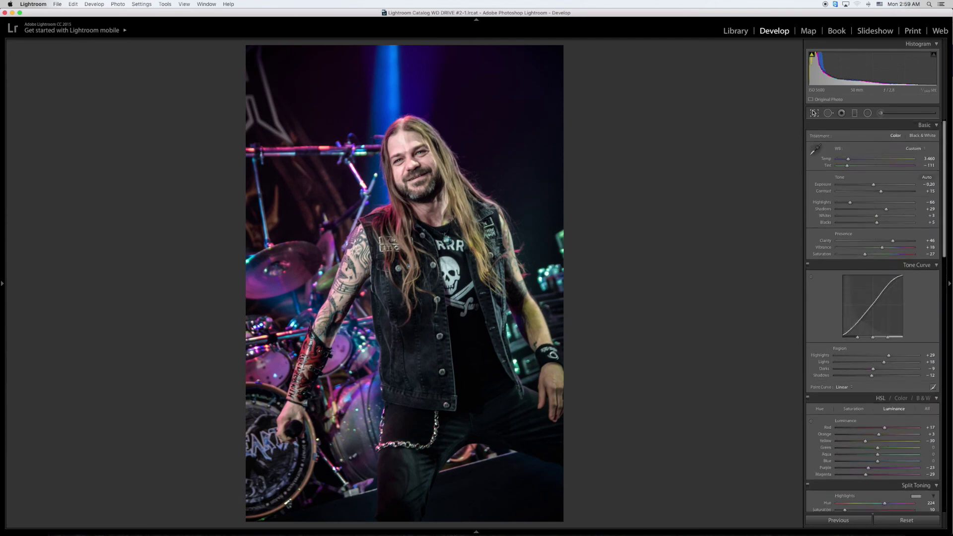
{"action": "key", "text": "r"}
{"action": "left_click_drag", "start_coordinate": [462, 45], "coordinate": [462, 56]}
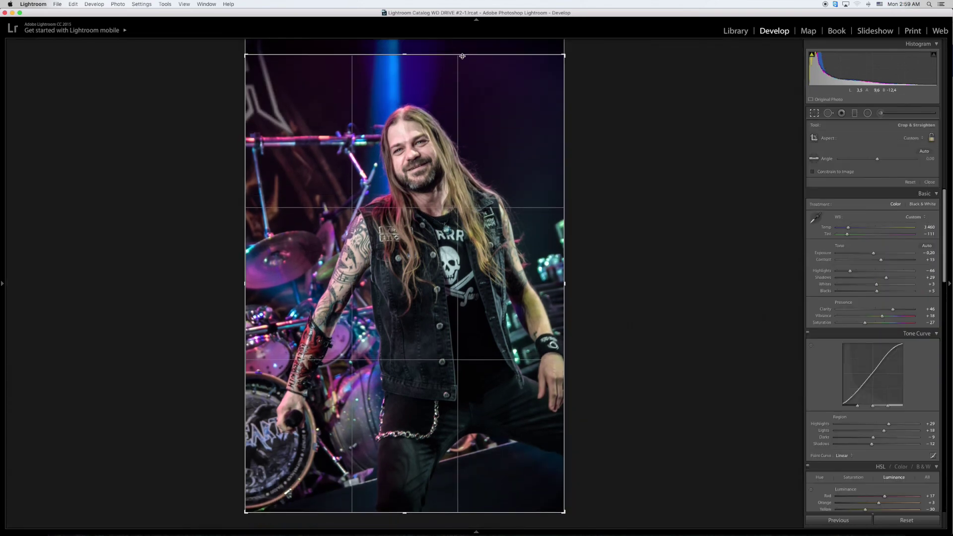
{"action": "key", "text": "Return"}
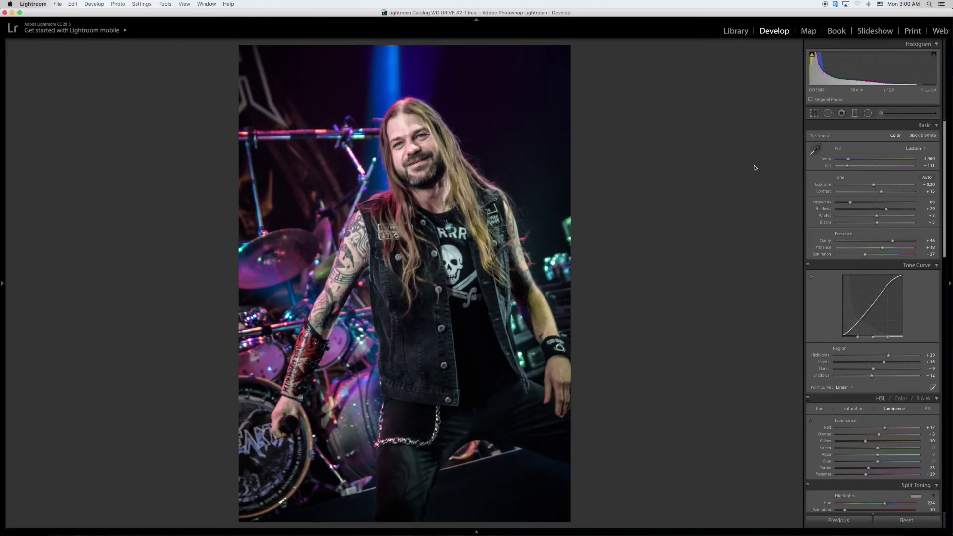
Compare the corrected concert portrait side by side with the magenta original, then preview it full screen
{"action": "key", "text": "y"}
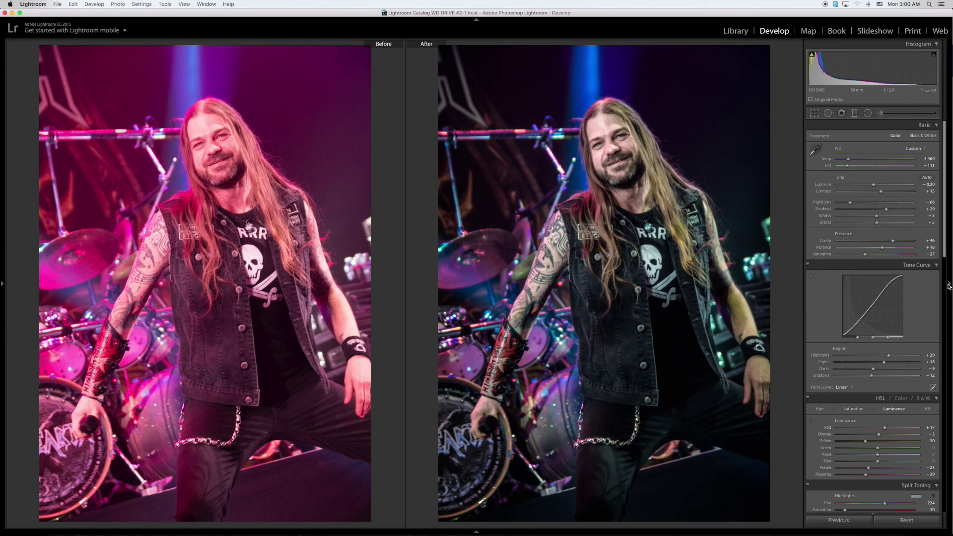
{"action": "left_click", "coordinate": [948, 286]}
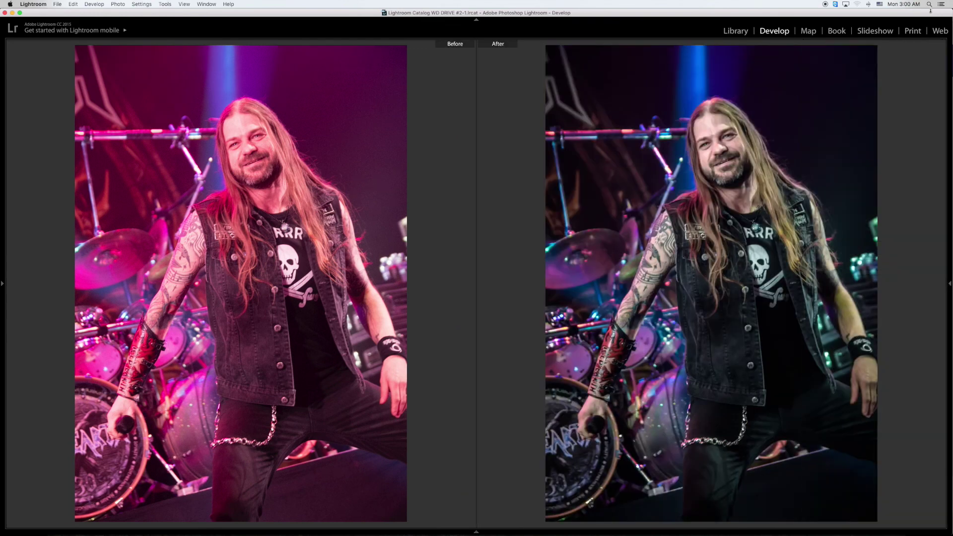
{"action": "key", "text": "y"}
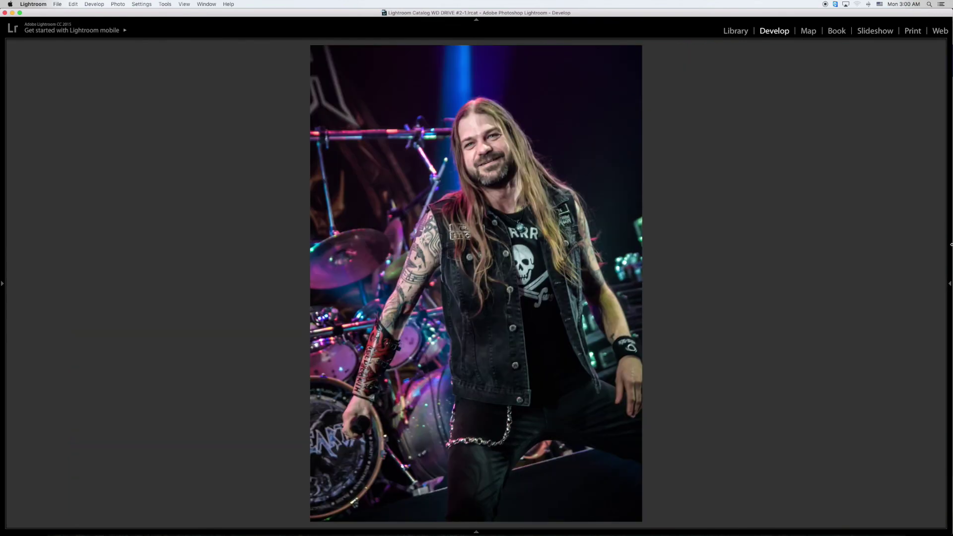
{"action": "left_click", "coordinate": [949, 284]}
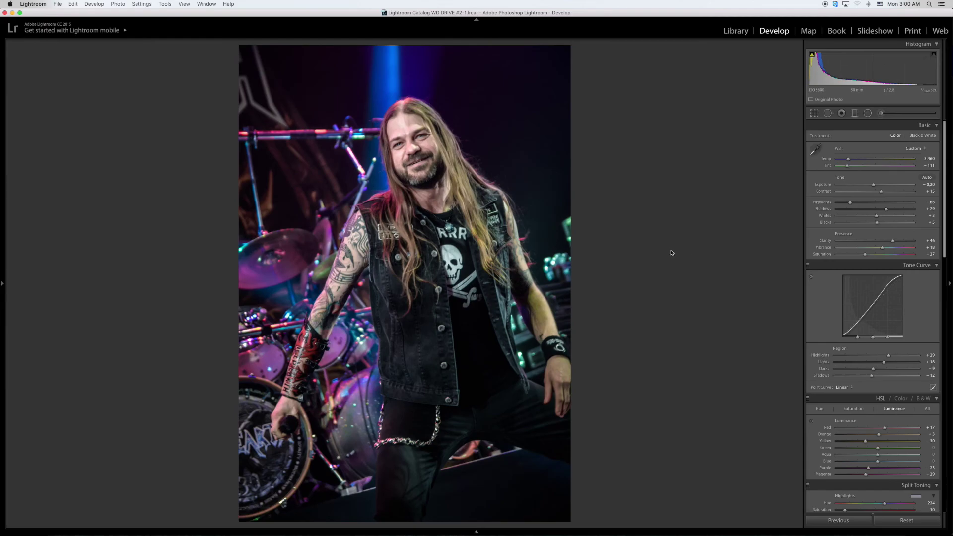
{"action": "key", "text": "f"}
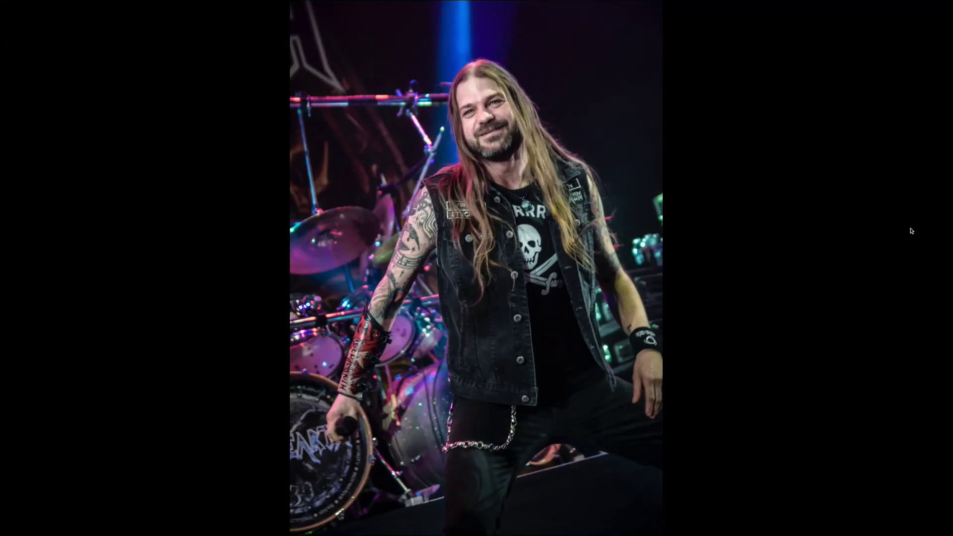